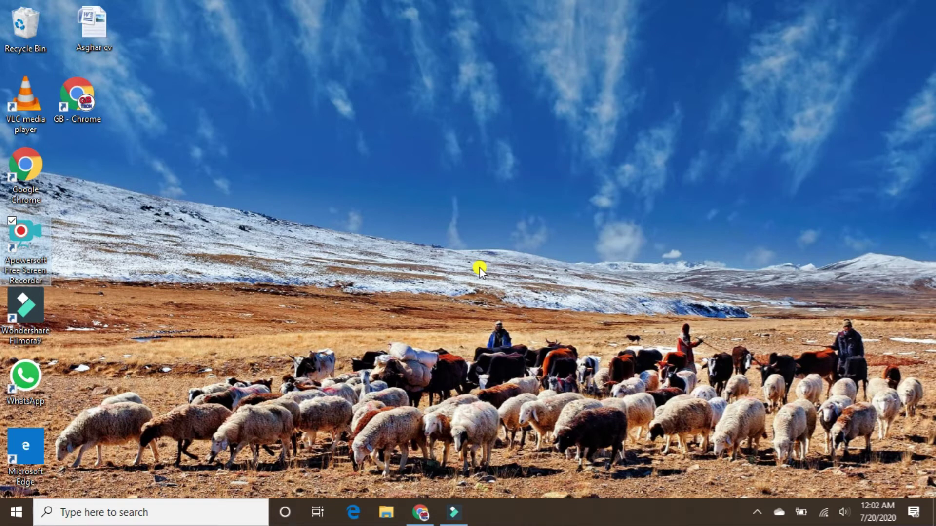
# - Create a new 16:9 widescreen project in Filmora9 and import My Video from Local Disk (E:)
pyautogui.click(452, 513)
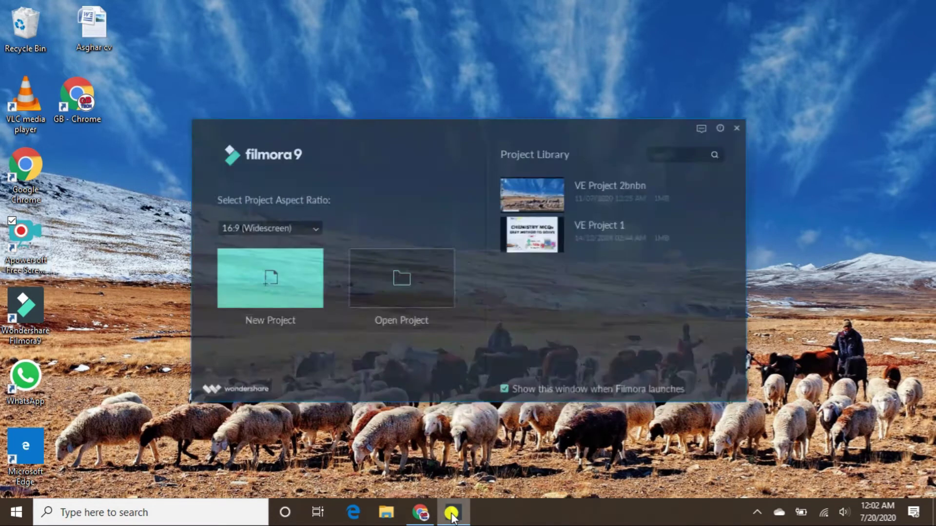
pyautogui.click(271, 266)
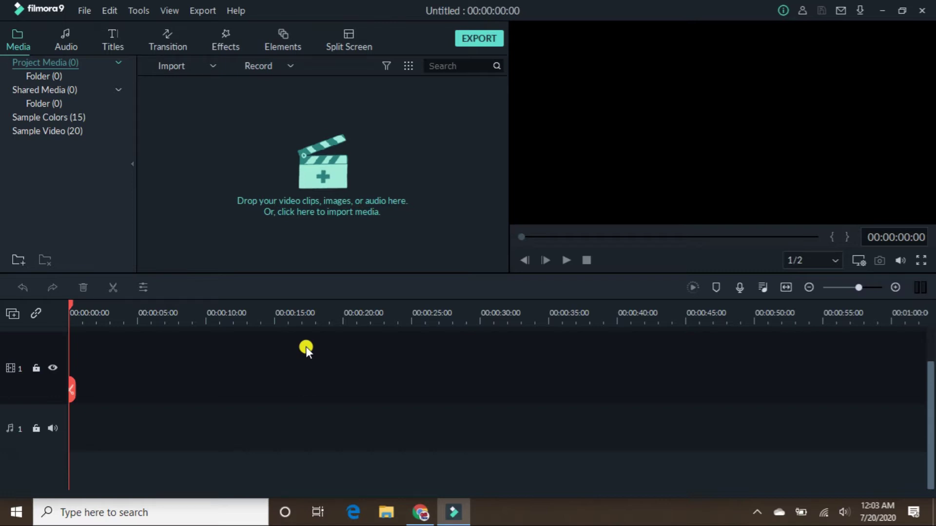
pyautogui.click(315, 170)
pyautogui.scroll(-2, 107, 266)
pyautogui.scroll(-2, 107, 266)
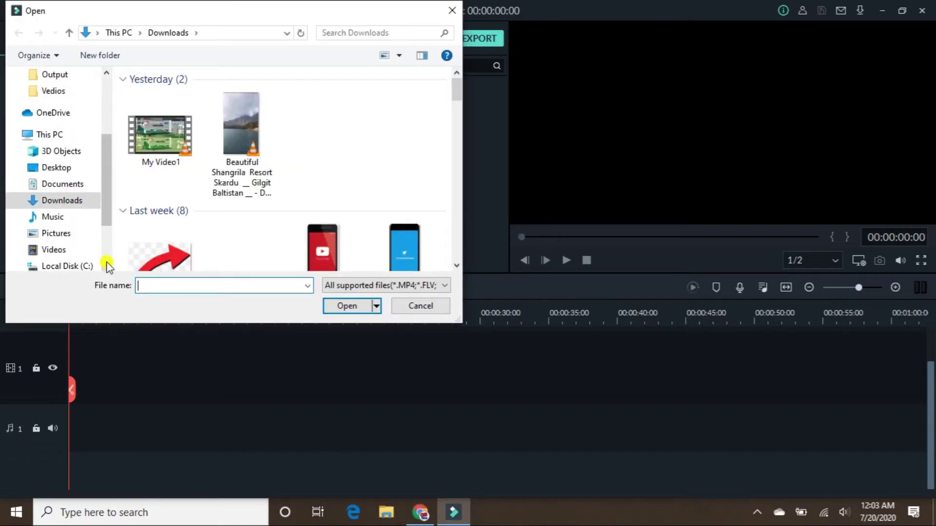
pyautogui.scroll(-2, 107, 265)
pyautogui.click(74, 266)
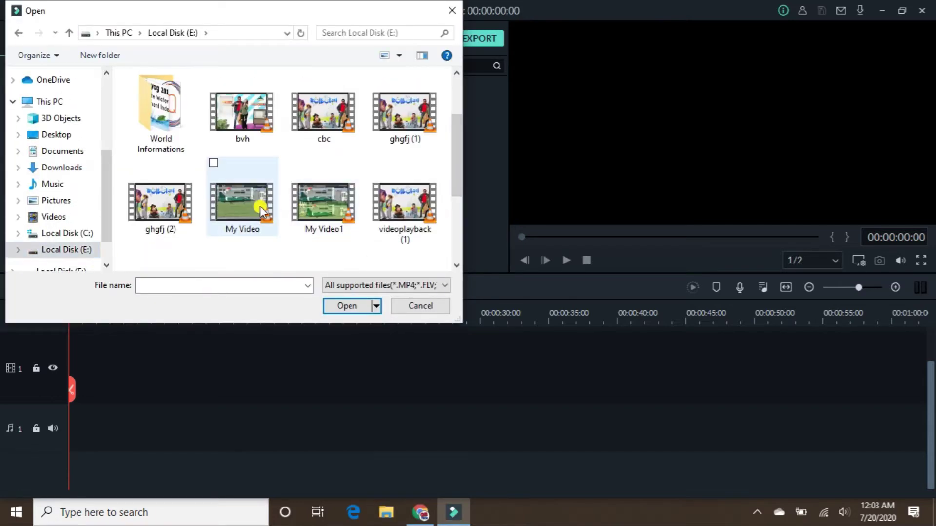
pyautogui.doubleClick(261, 210)
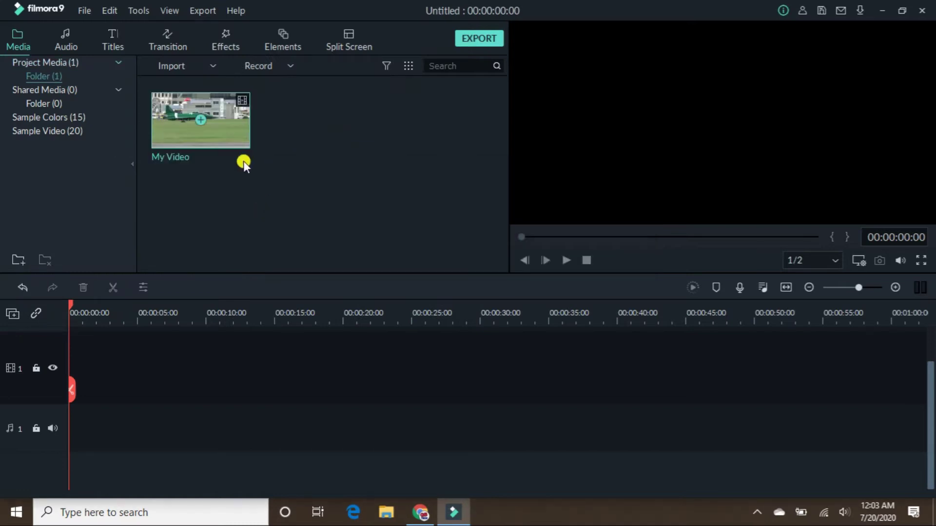
# - Place My Video at the start of video track 1 and play it back
pyautogui.moveTo(227, 134); pyautogui.dragTo(54, 388)
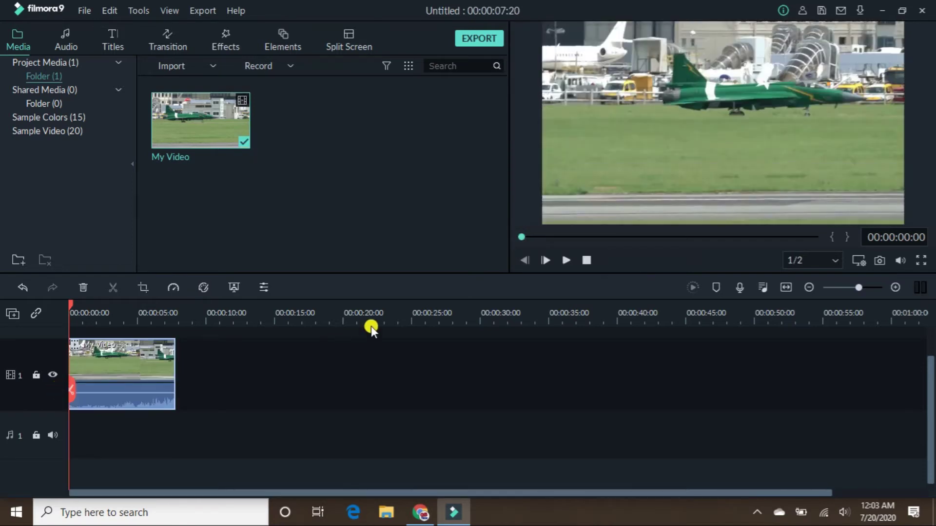
pyautogui.click(566, 258)
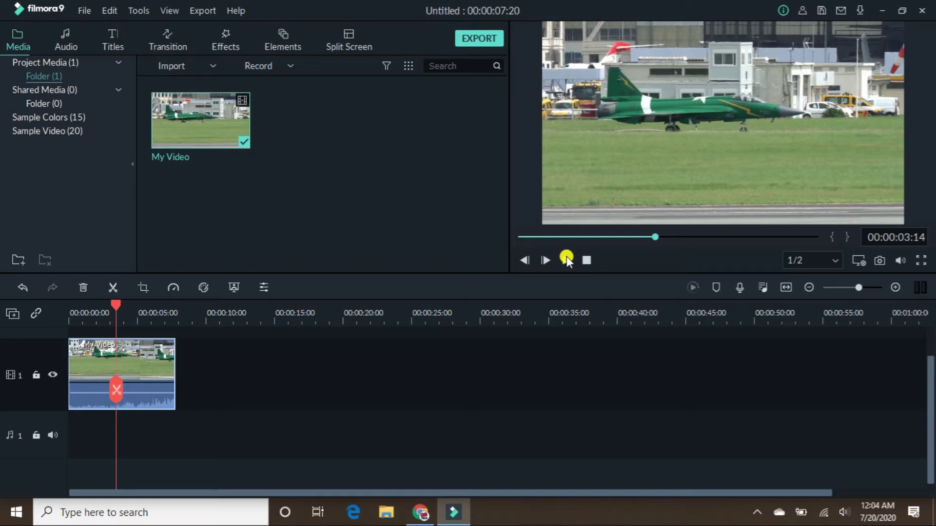
# - Lock video track 1 and paste a copy of its My Video clip directly above it on video track 2
pyautogui.doubleClick(105, 396)
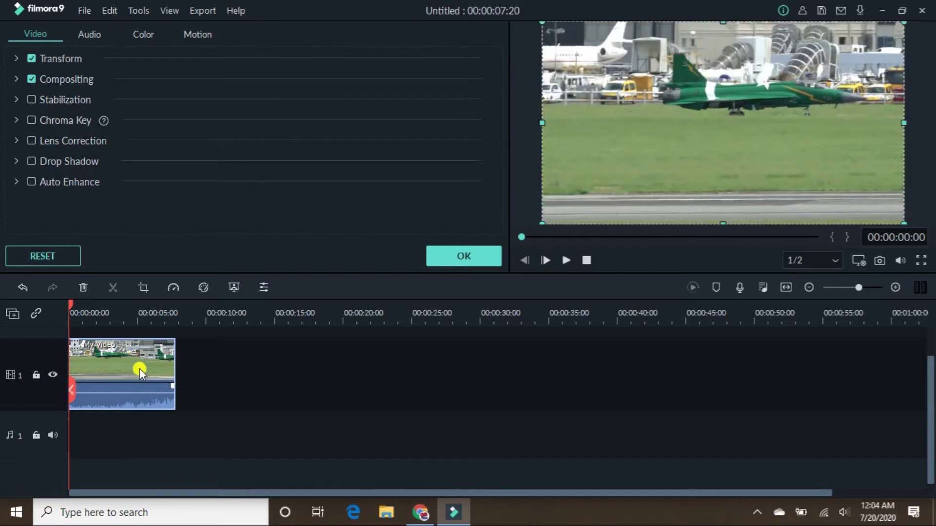
pyautogui.rightClick(140, 369)
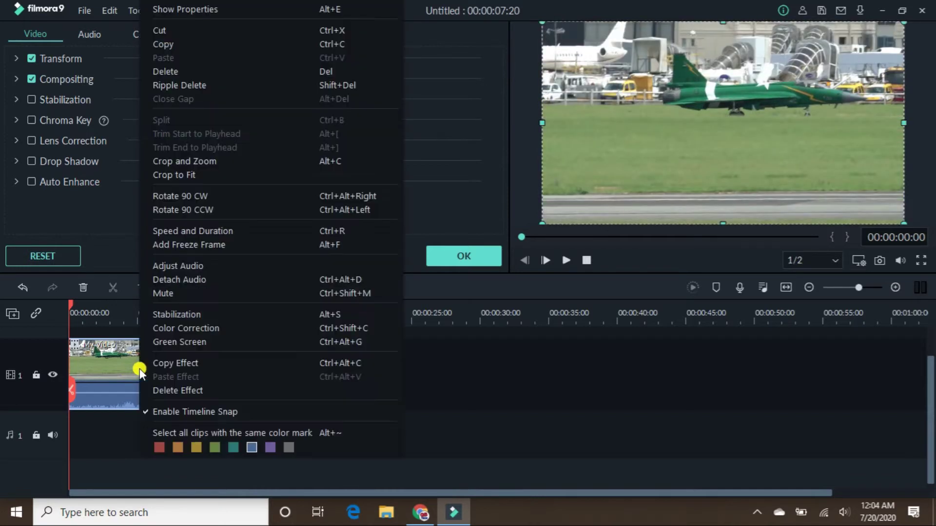
pyautogui.click(192, 51)
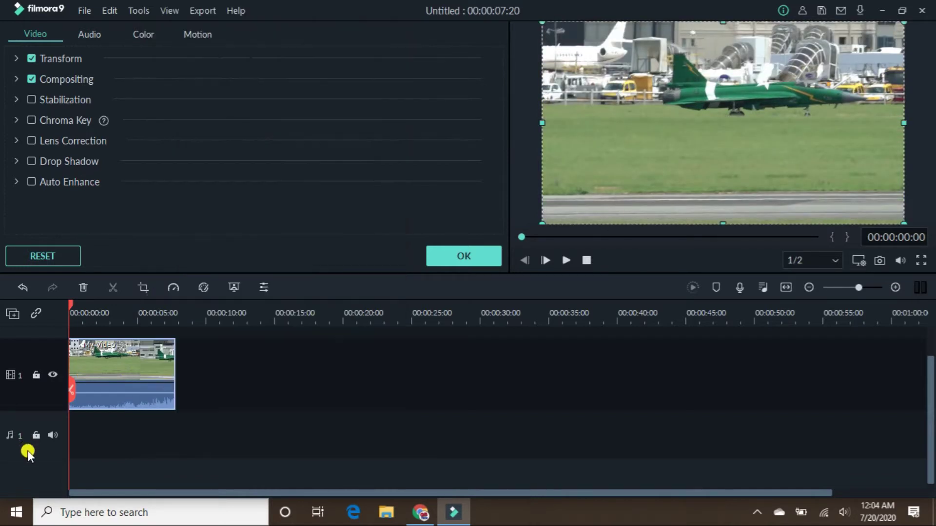
pyautogui.click(38, 376)
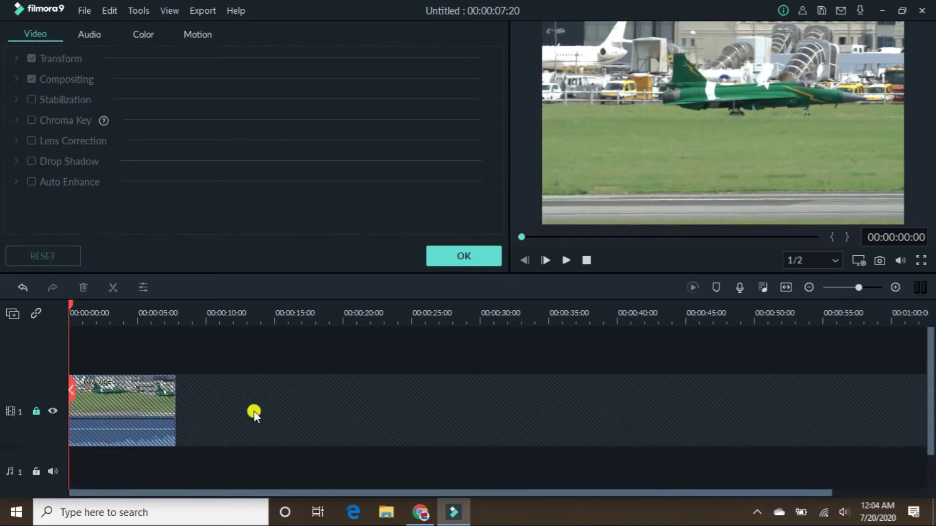
pyautogui.rightClick(136, 355)
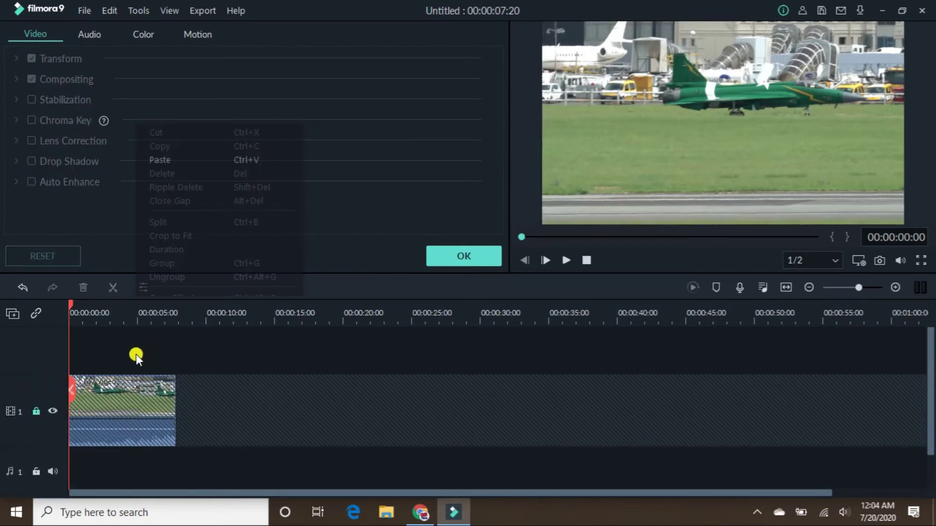
pyautogui.click(174, 157)
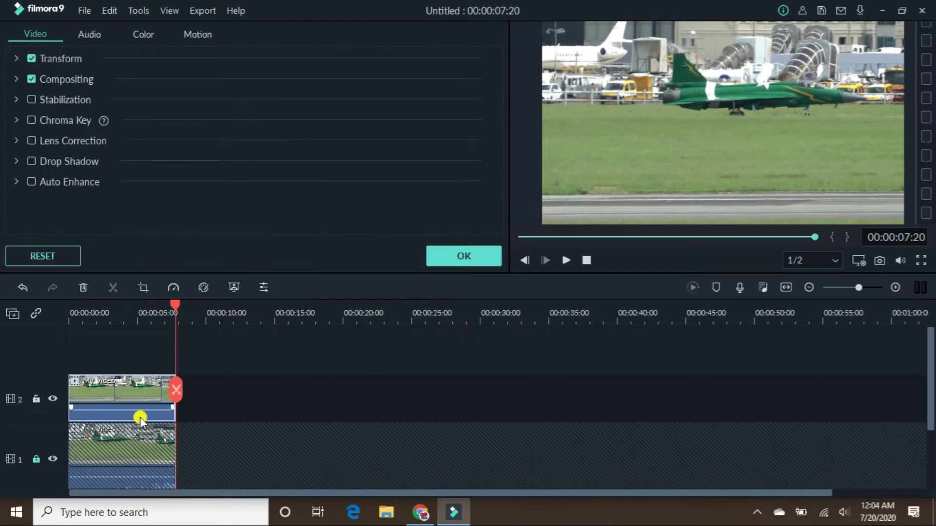
pyautogui.moveTo(929, 372); pyautogui.dragTo(928, 390)
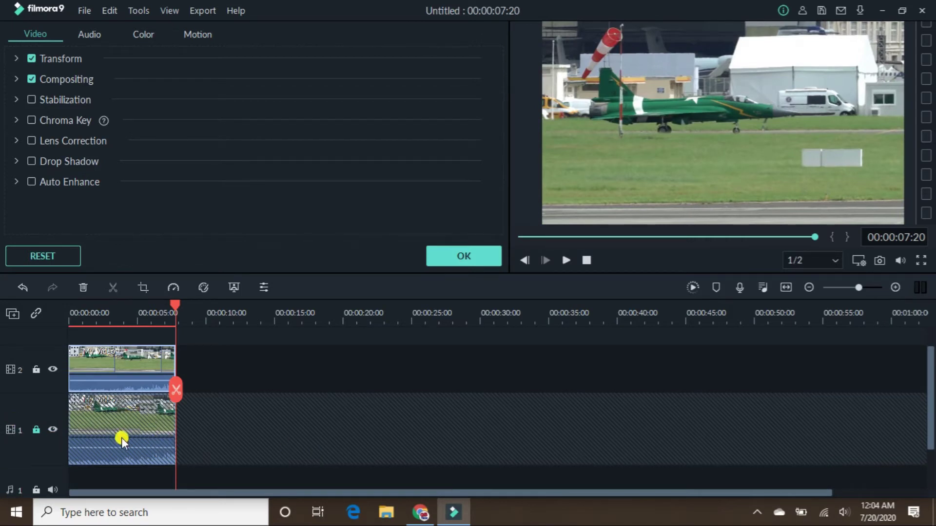
pyautogui.click(219, 409)
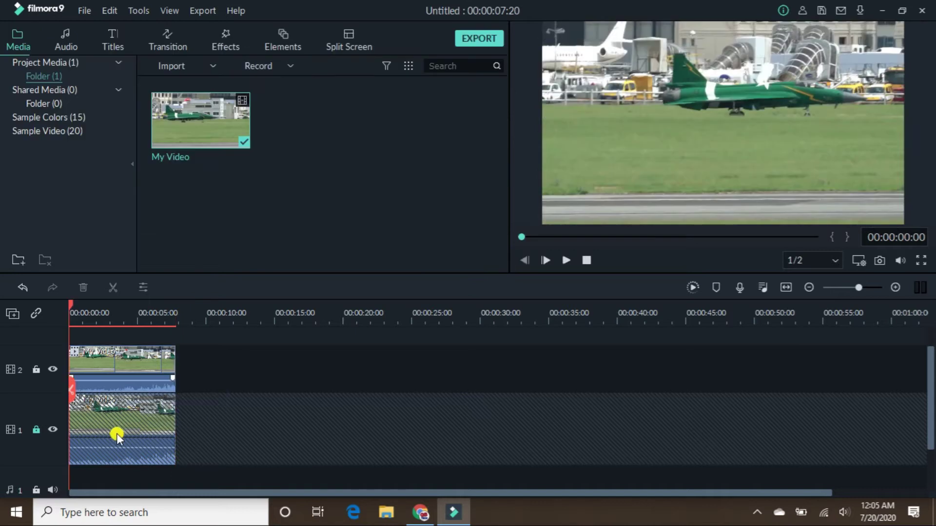
# - Set the blending mode of the video track 2 clip to Overlay and apply the compositing change
pyautogui.doubleClick(115, 365)
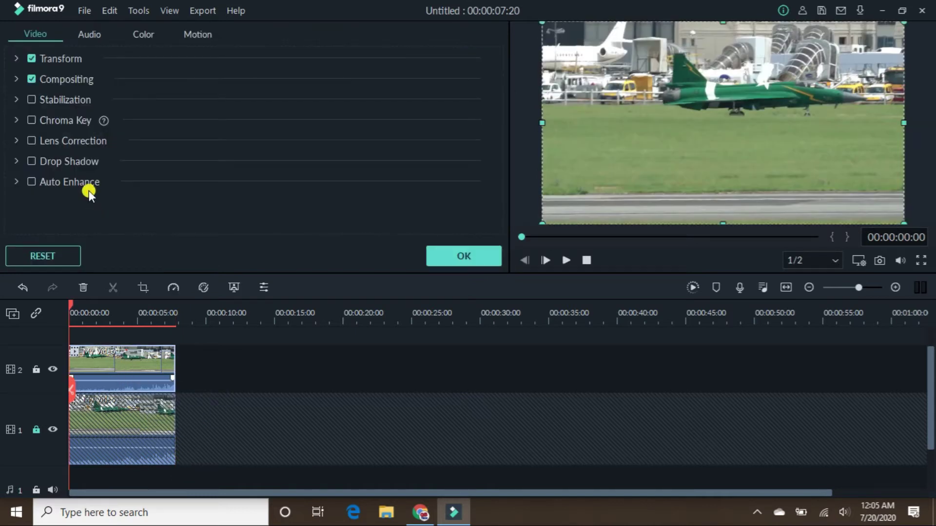
pyautogui.click(15, 79)
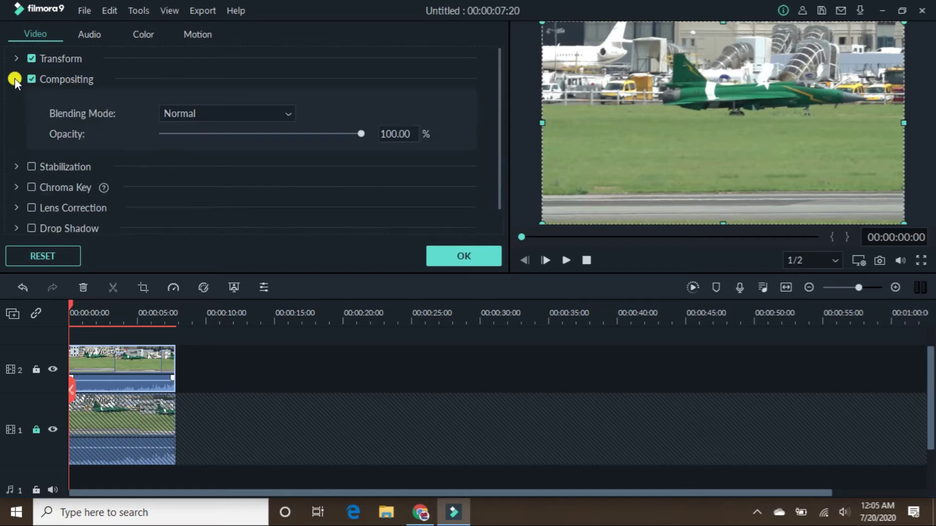
pyautogui.scroll(-1, 498, 106)
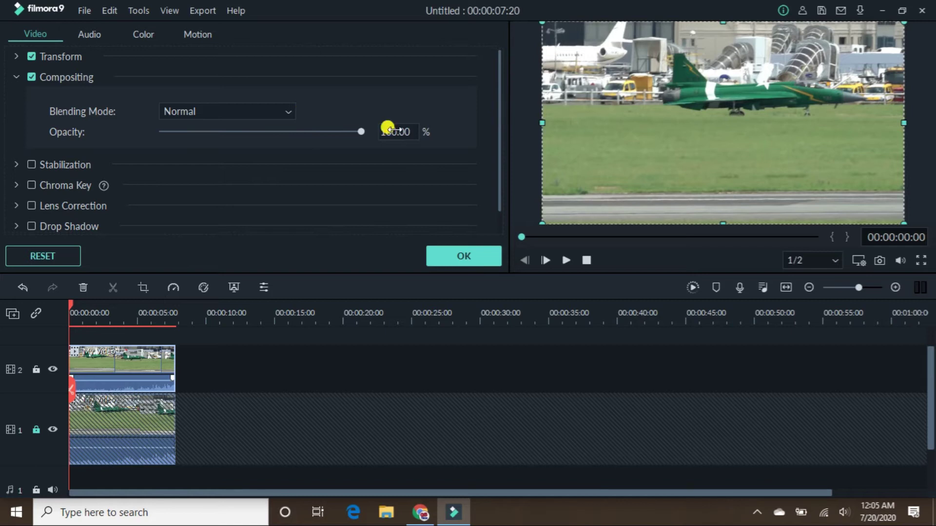
pyautogui.click(288, 113)
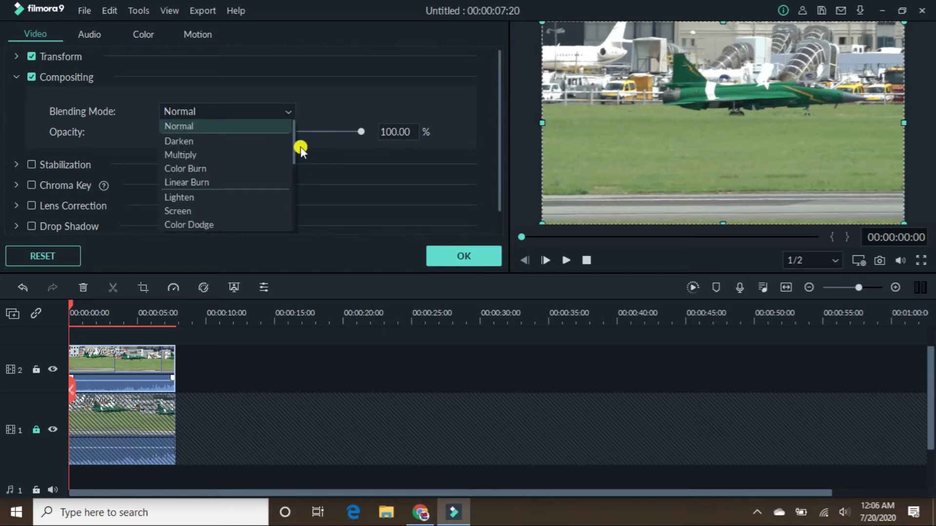
pyautogui.moveTo(294, 148); pyautogui.dragTo(291, 172)
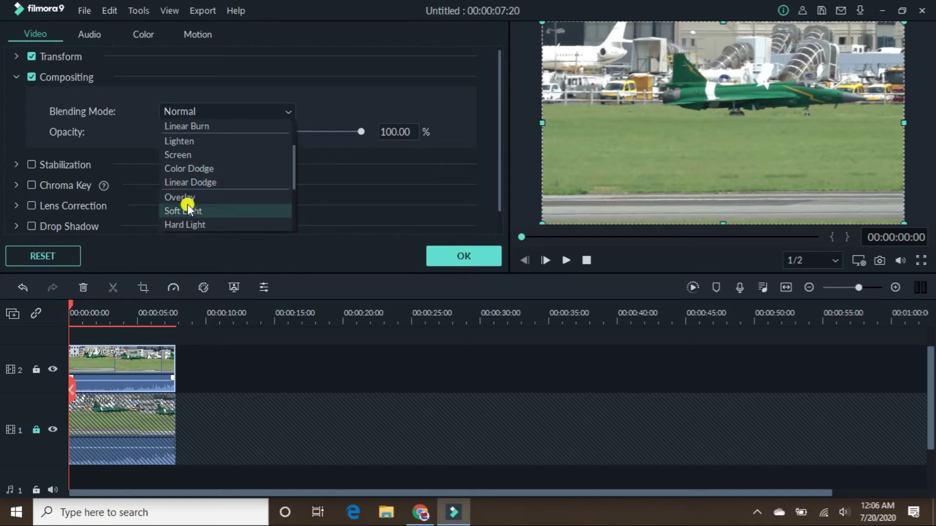
pyautogui.click(200, 197)
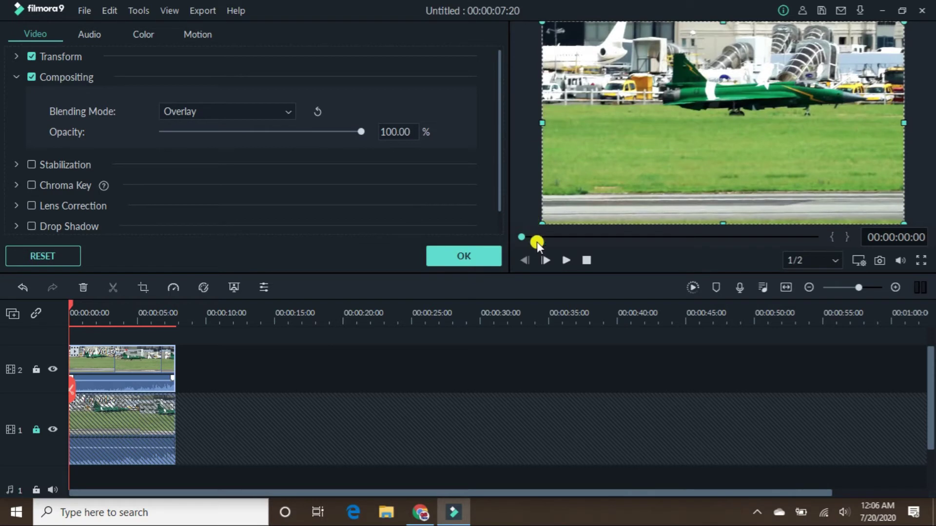
pyautogui.click(463, 255)
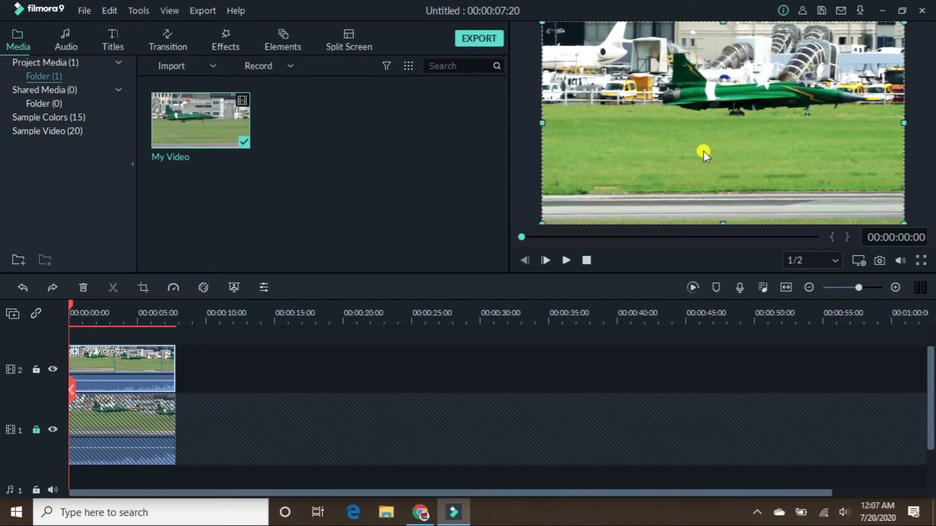
# - Move the overlay clip down in the preview to about X -1.9, Y -123.8 and shrink it to about 98% scale
pyautogui.moveTo(699, 111); pyautogui.dragTo(682, 181)
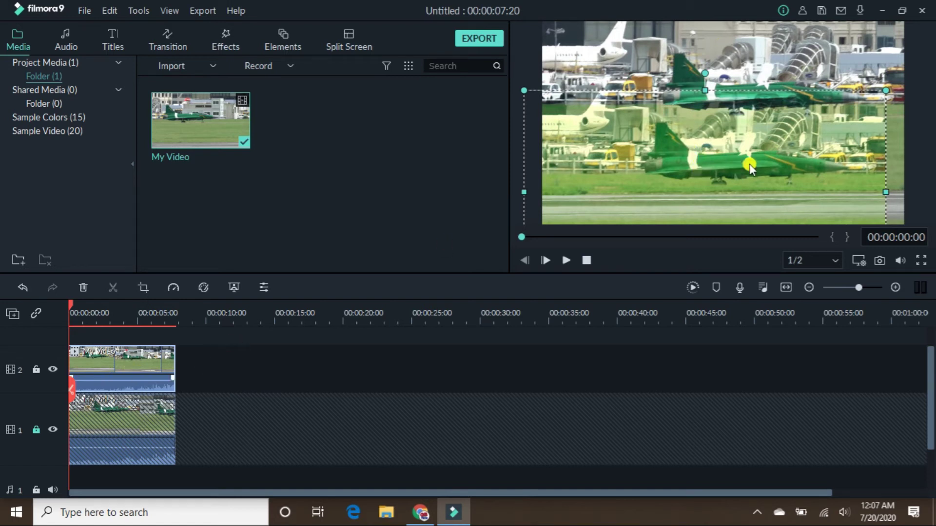
pyautogui.moveTo(725, 142)
pyautogui.mouseDown()
pyautogui.moveTo(721, 160)
pyautogui.moveTo(727, 151)
pyautogui.mouseUp()
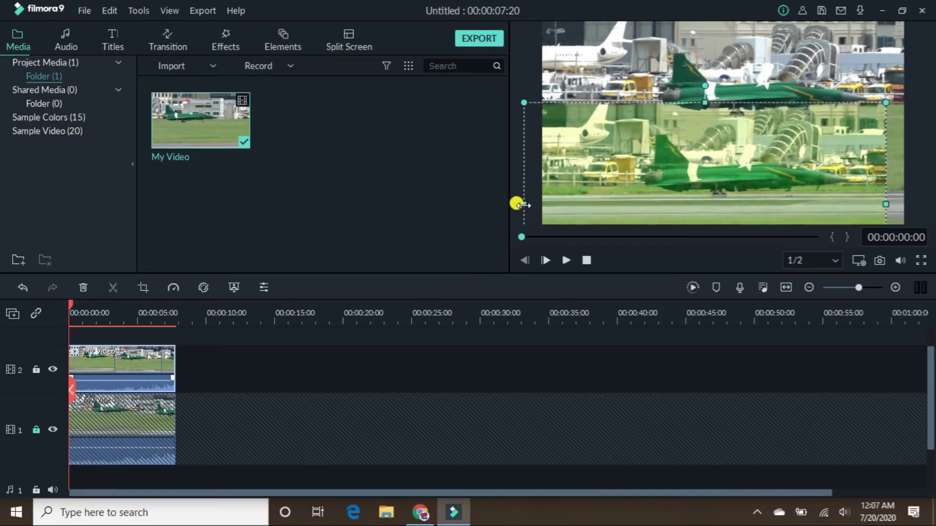
pyautogui.moveTo(520, 204); pyautogui.dragTo(540, 208)
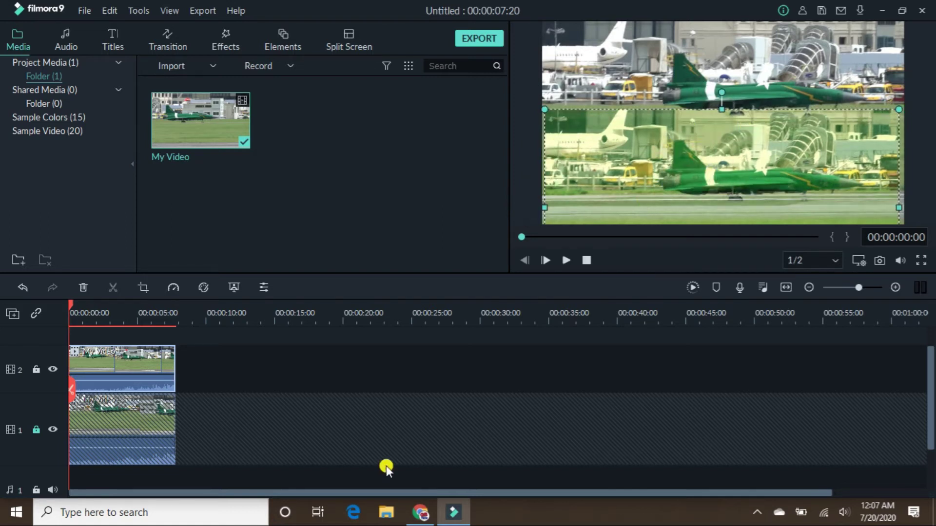
# - Set the overlay clip's scale to about 95% in its transform settings and apply it
pyautogui.doubleClick(104, 364)
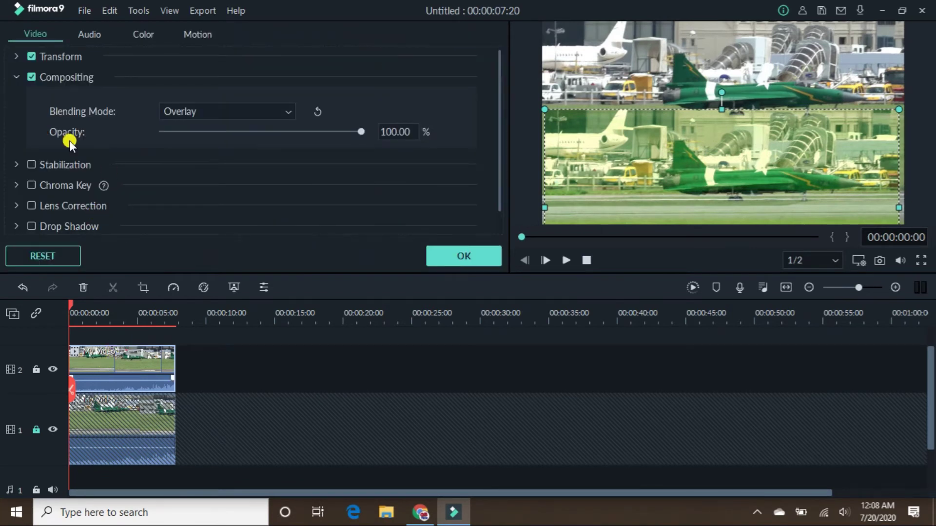
pyautogui.click(15, 55)
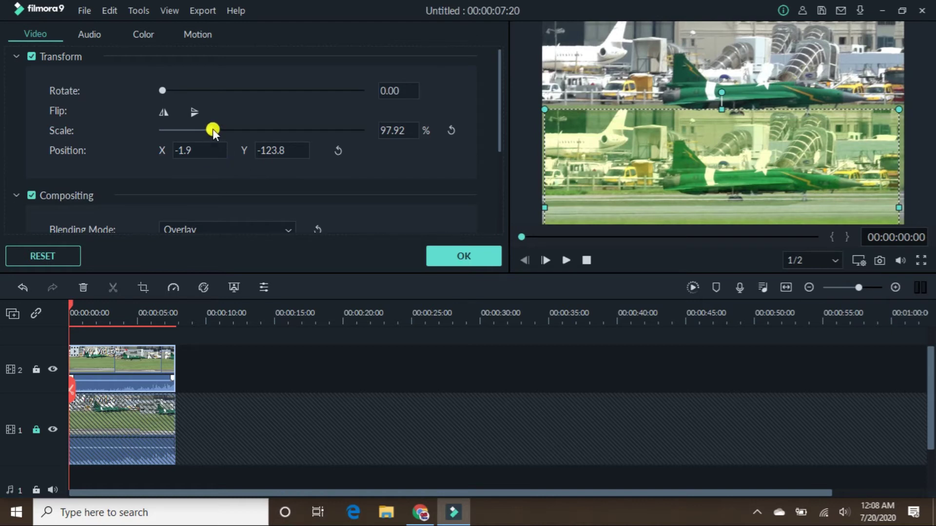
pyautogui.moveTo(212, 130)
pyautogui.mouseDown()
pyautogui.moveTo(238, 129)
pyautogui.moveTo(212, 129)
pyautogui.mouseUp()
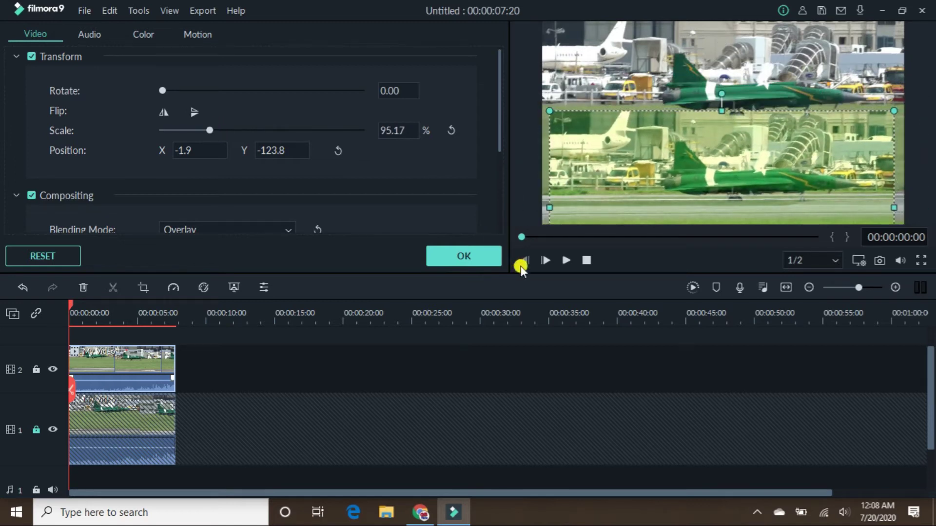
pyautogui.click(473, 259)
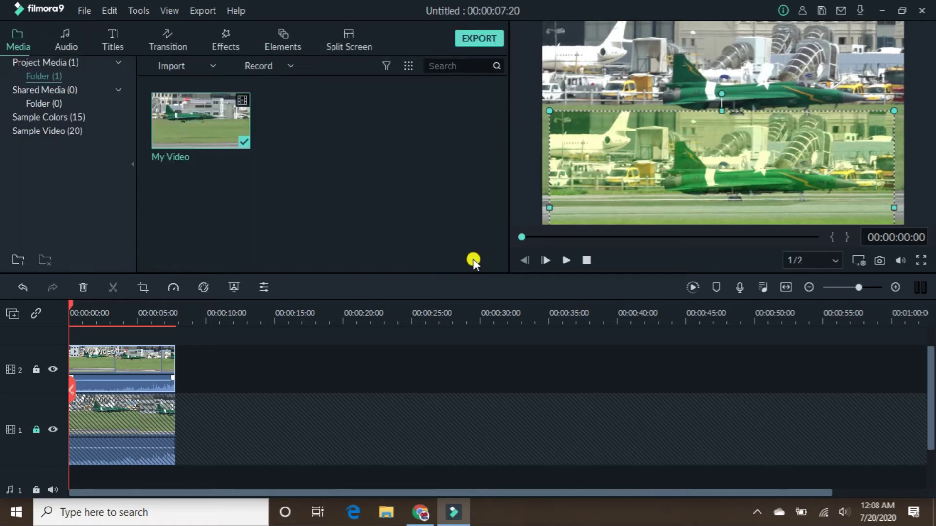
# - Lower the overlay clip's opacity to about 84%, raise it slightly again and apply the compositing settings
pyautogui.doubleClick(146, 429)
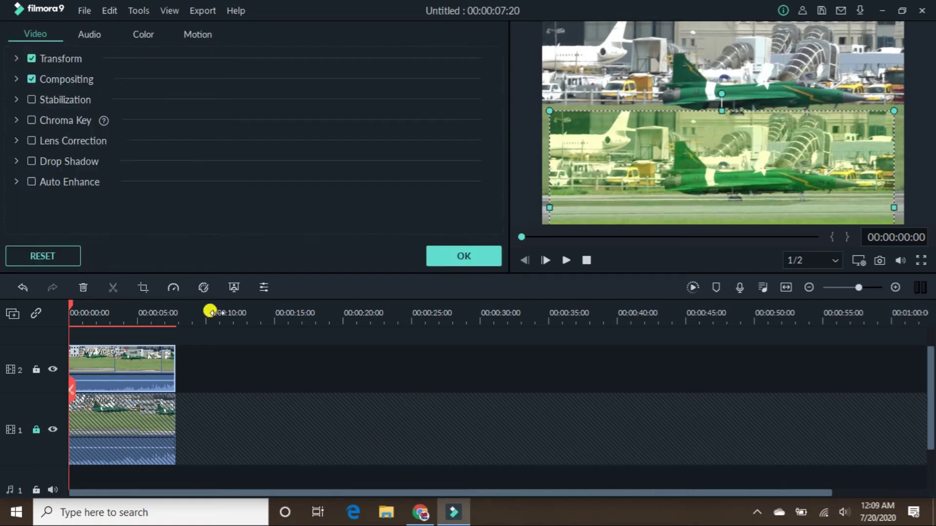
pyautogui.click(17, 79)
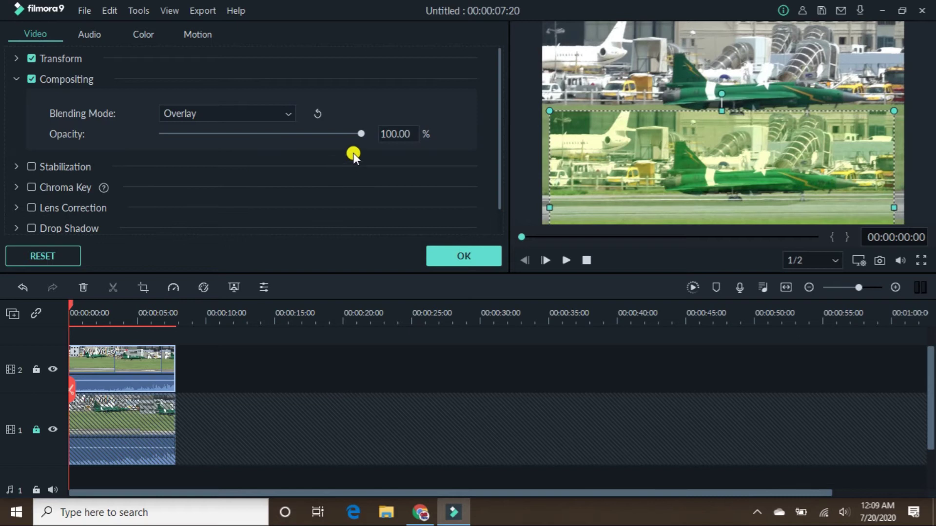
pyautogui.moveTo(364, 134); pyautogui.dragTo(329, 135)
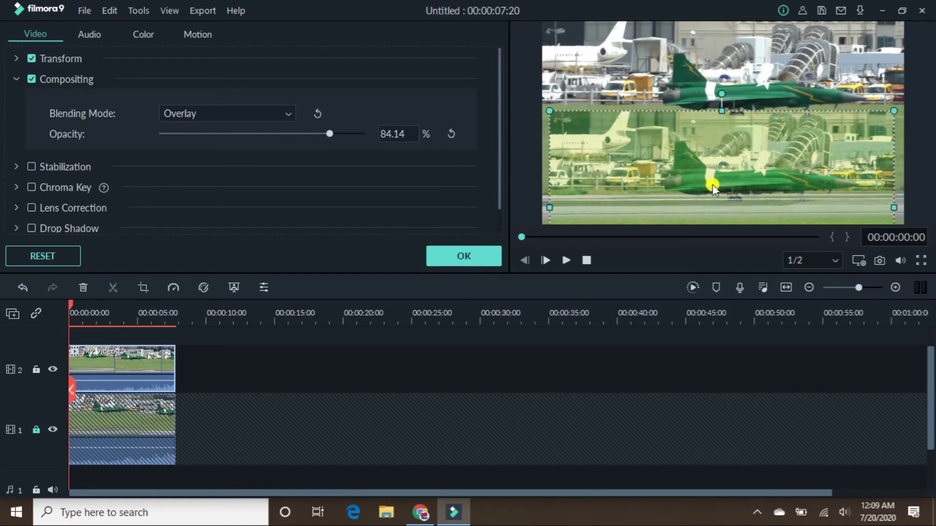
pyautogui.moveTo(329, 129)
pyautogui.mouseDown()
pyautogui.moveTo(264, 135)
pyautogui.moveTo(344, 127)
pyautogui.moveTo(342, 137)
pyautogui.mouseUp()
pyautogui.click(457, 263)
# - Shift the overlay clip further down at about full frame width in the preview, and play back the composited result
pyautogui.moveTo(721, 139); pyautogui.dragTo(721, 151)
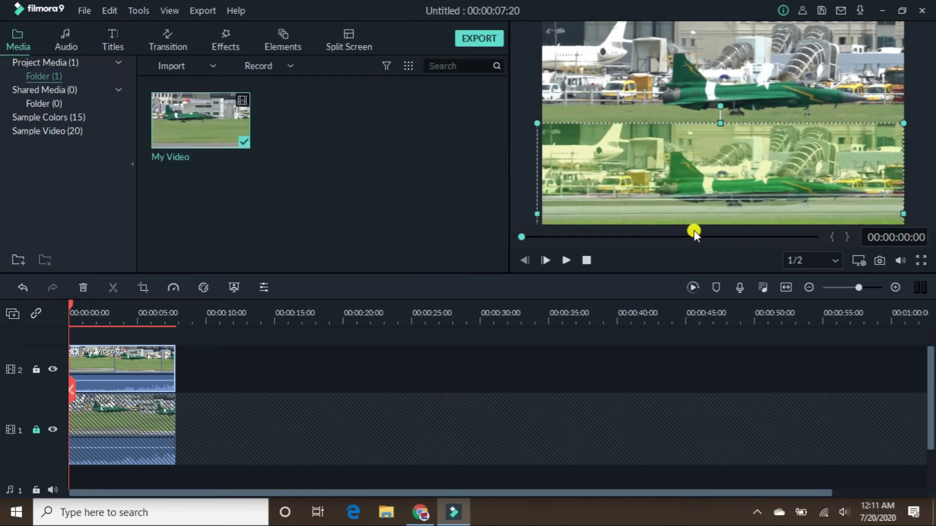
pyautogui.click(565, 260)
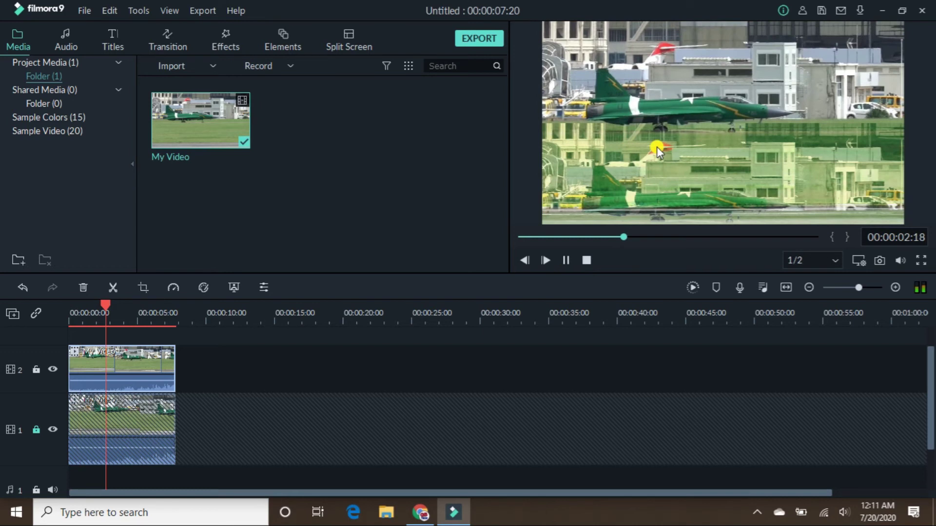
pyautogui.press('space')
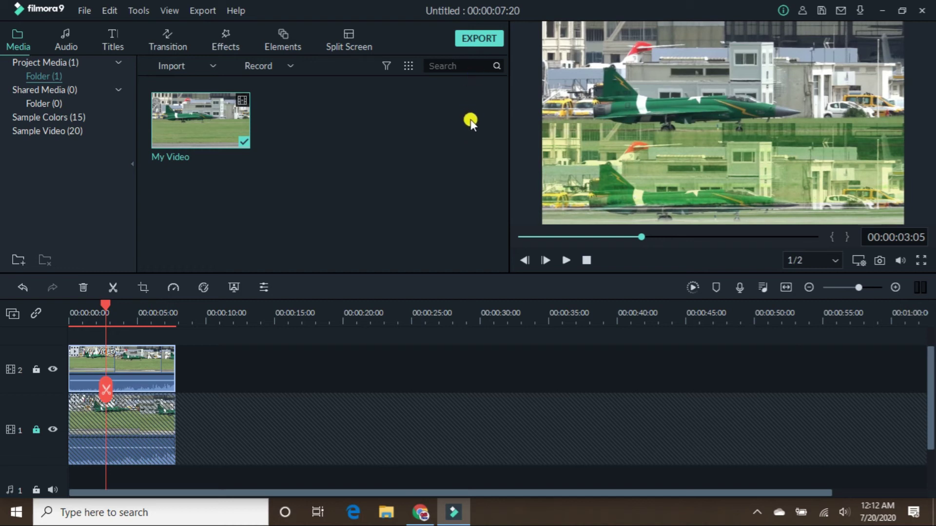
# - Export the composited project to the computer as an MP4 named My Video, saved to E:/ at 1920x1080 and 25 fps
pyautogui.click(482, 39)
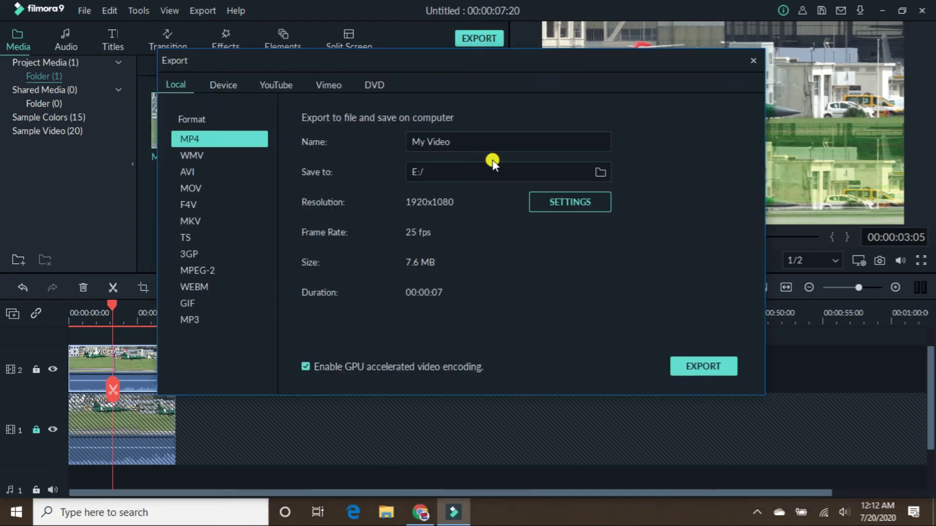
pyautogui.click(700, 365)
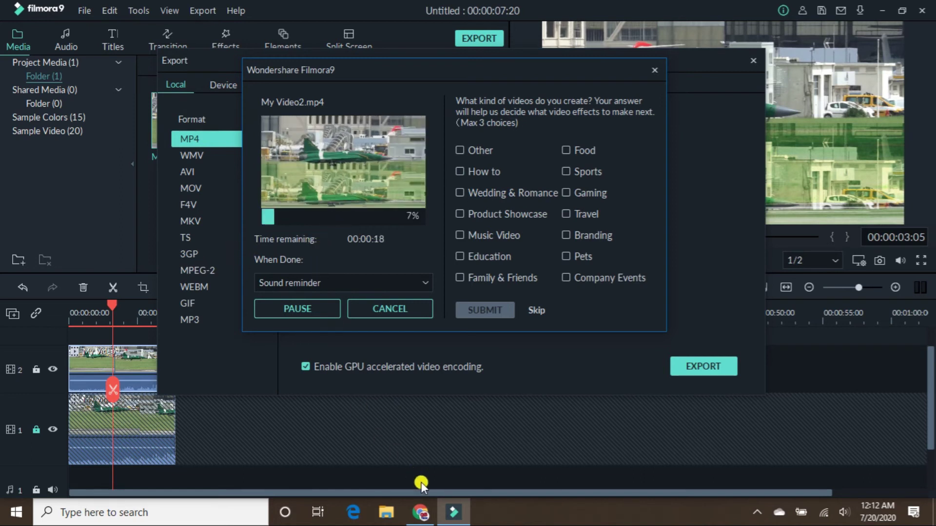
pyautogui.moveTo(420, 512)
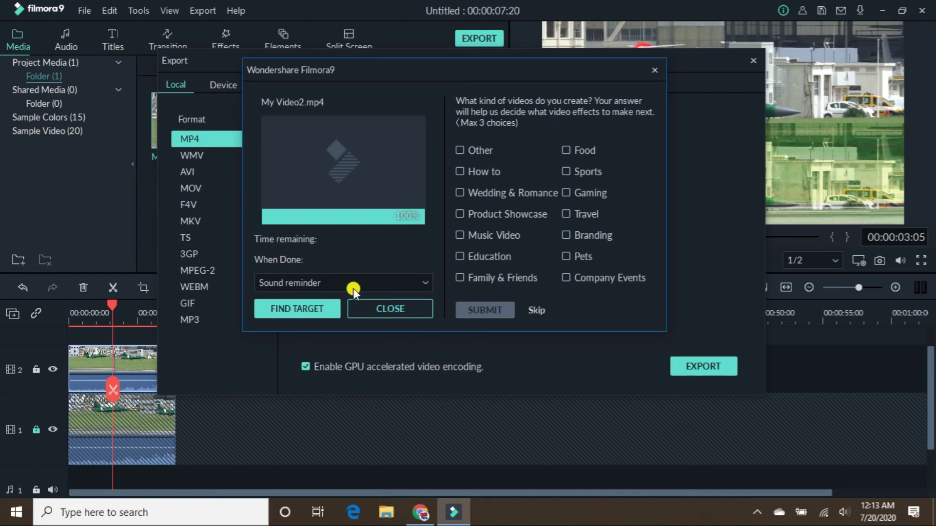
# - Locate the exported My Video2 file on drive E, play it in VLC media player, and minimize the player and editor windows
pyautogui.click(296, 311)
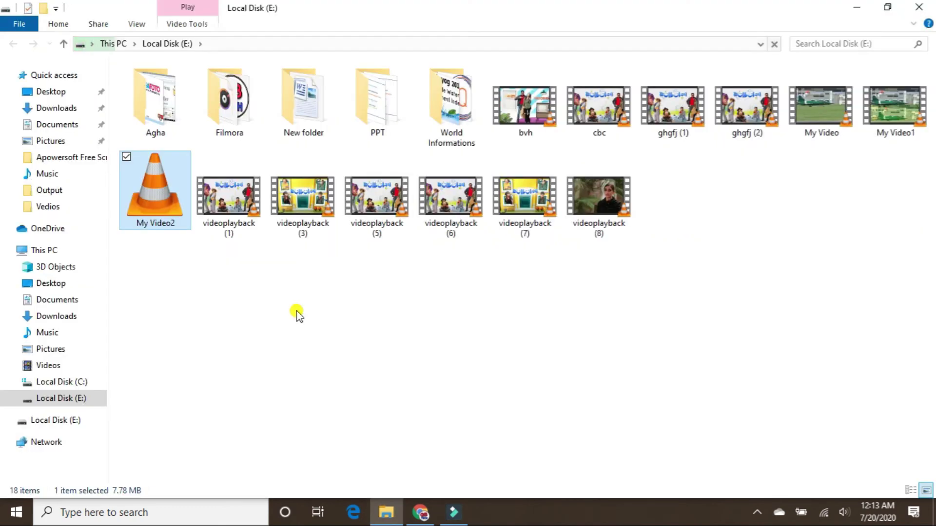
pyautogui.doubleClick(159, 201)
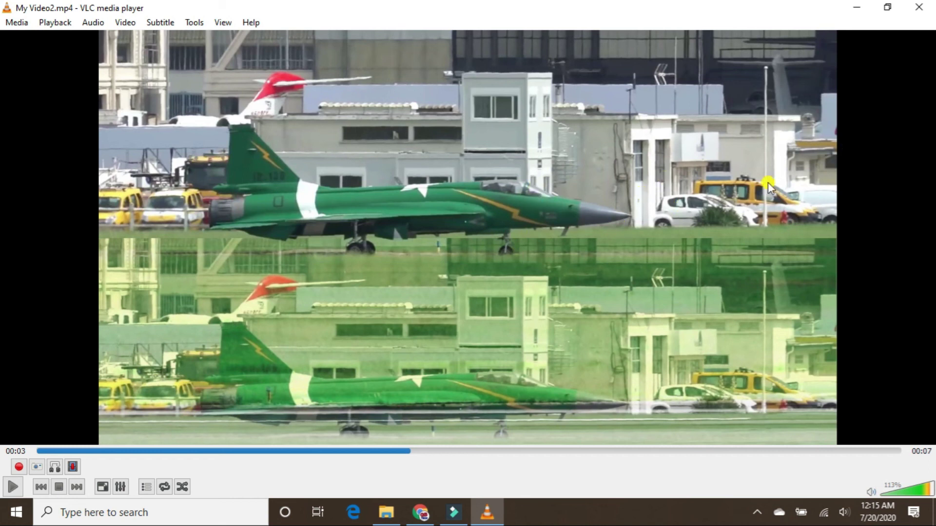
pyautogui.click(855, 9)
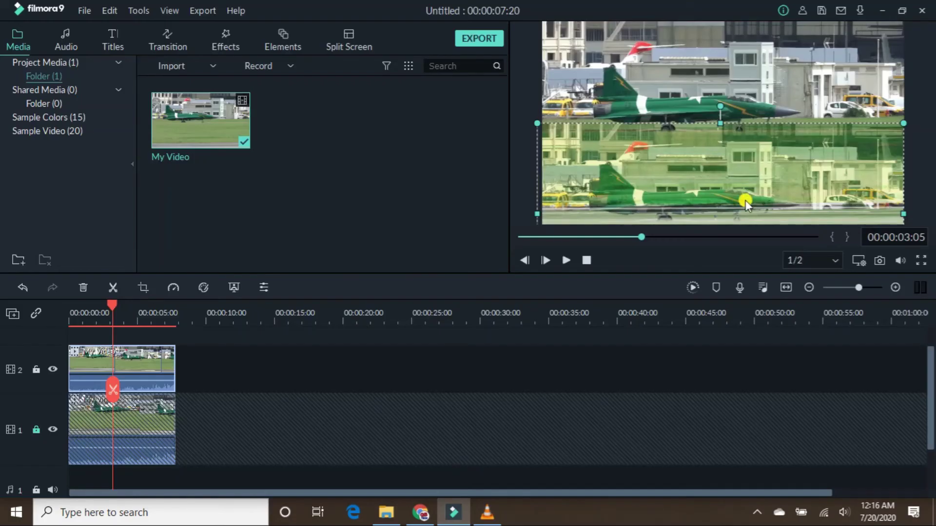
pyautogui.click(882, 11)
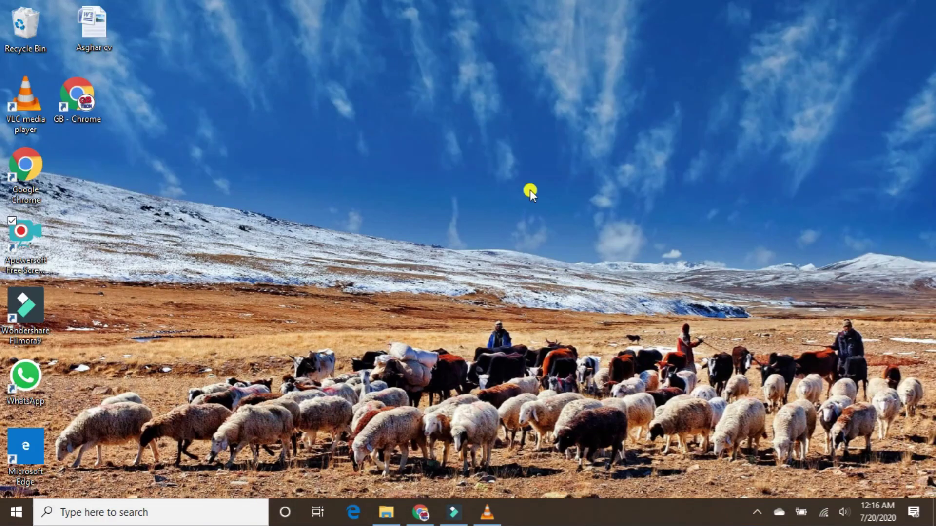